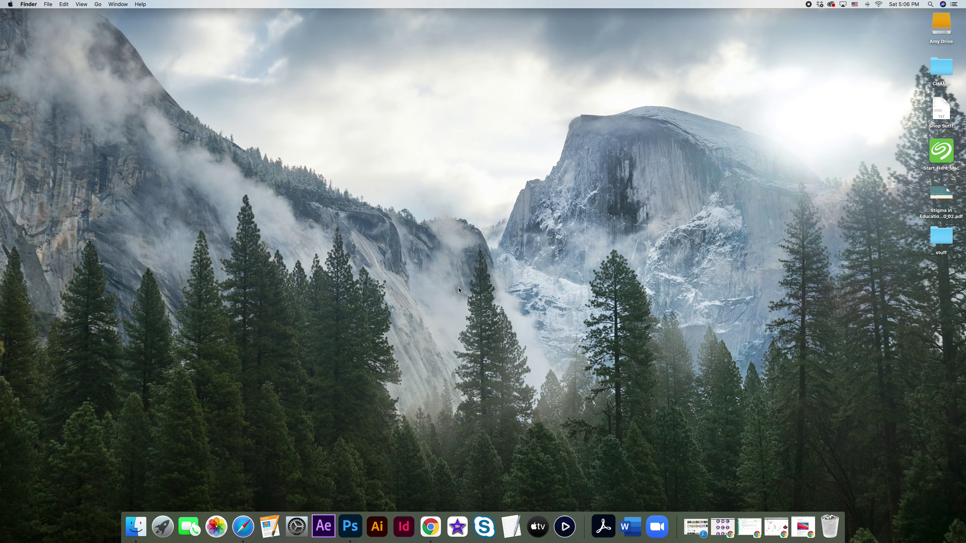
# - Launch Adobe Illustrator 2021 from the Dock
pyautogui.click(378, 532)
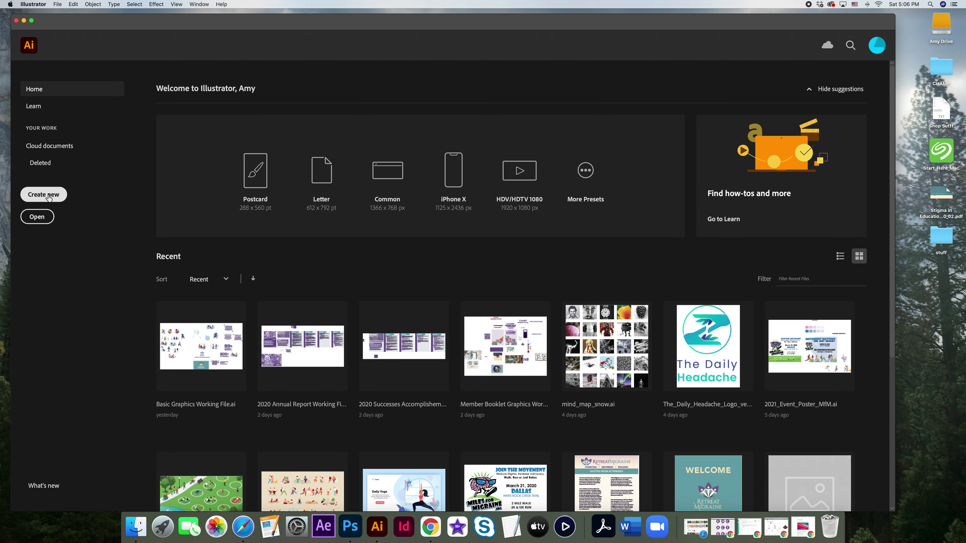
# - Open the New Document dialog from the File menu
pyautogui.click(57, 4)
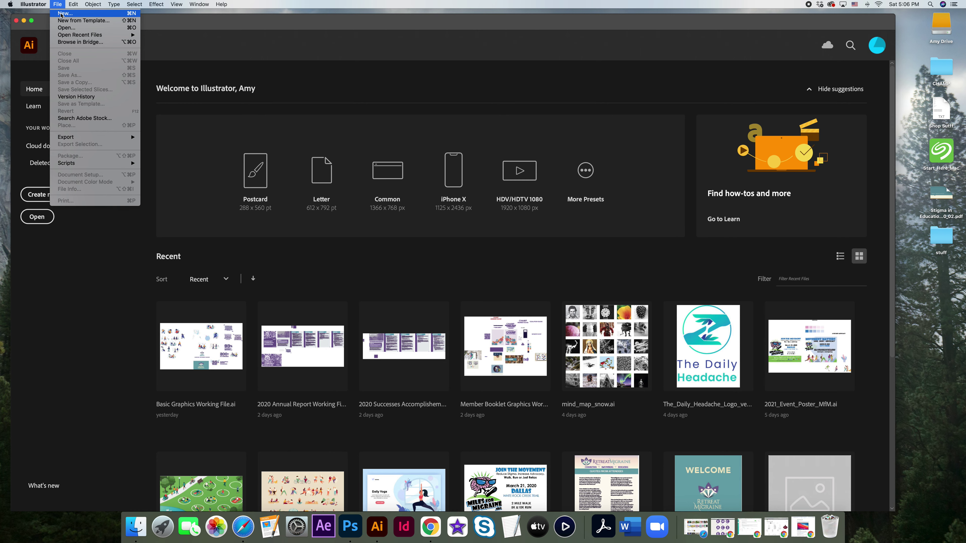
pyautogui.click(61, 14)
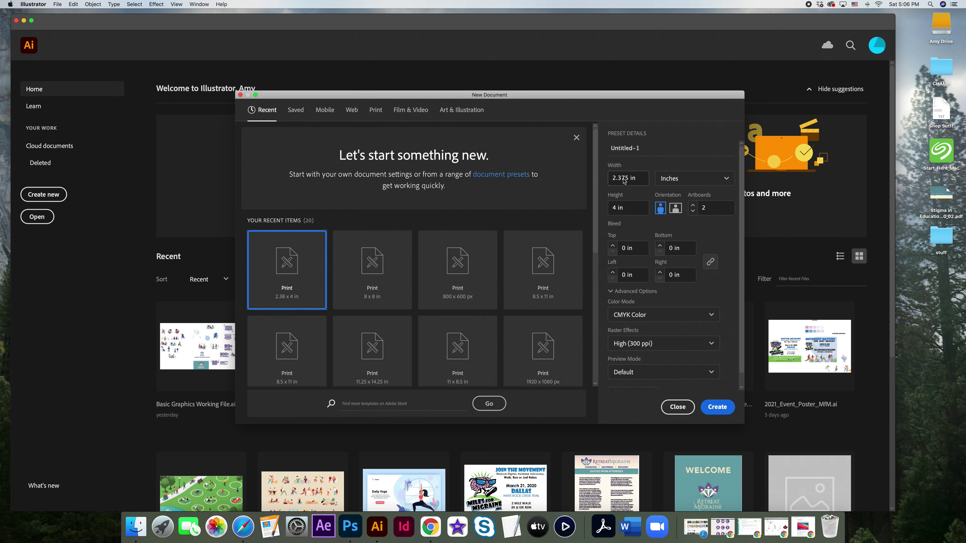
pyautogui.click(624, 181)
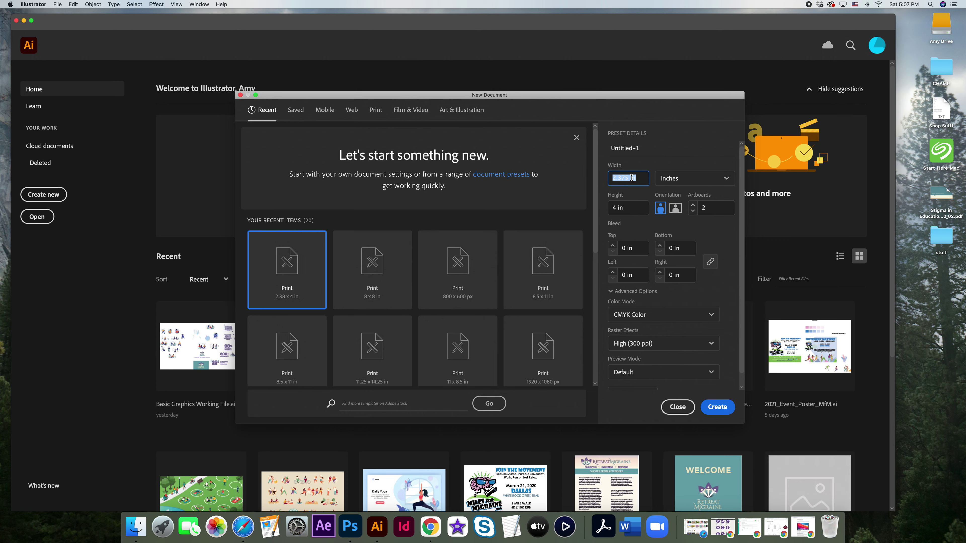
# - Create a 2.25 × 3.875 in document with 2 artboards
pyautogui.write('2.25')
pyautogui.click(628, 209)
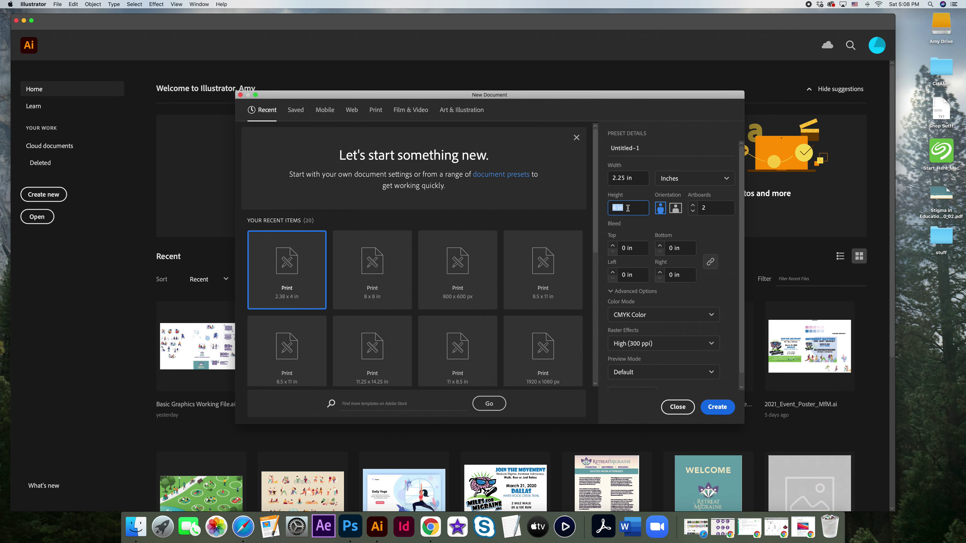
pyautogui.write('3.875')
pyautogui.click(720, 408)
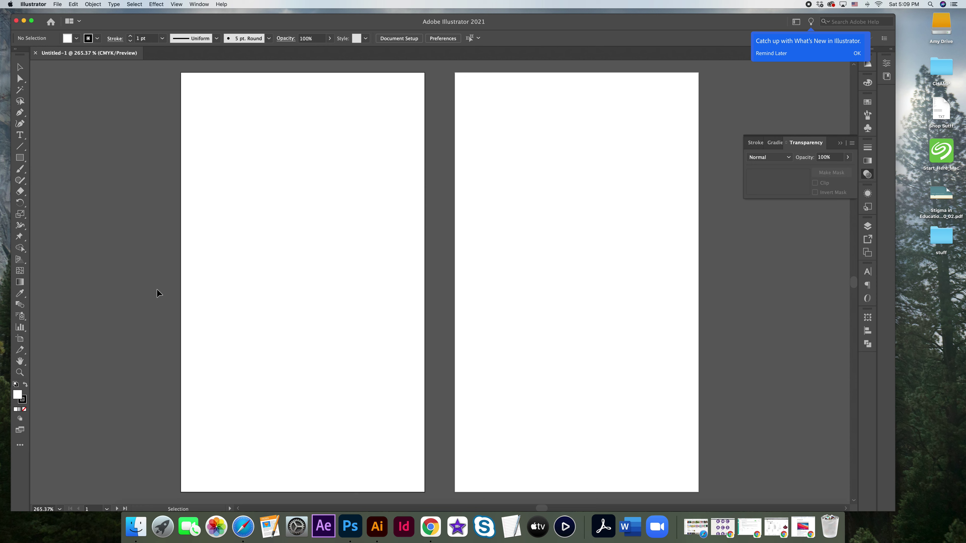
# - Show the rulers with Cmd+R
pyautogui.press('super+r')
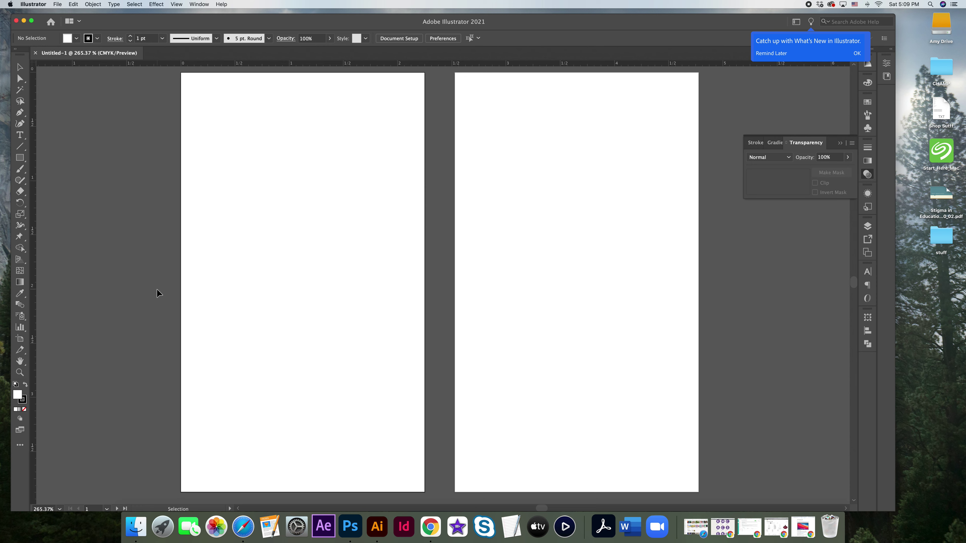
# - Draw a 0.125 × 0.125 in square on the first artboard with the Rectangle tool
pyautogui.click(20, 159)
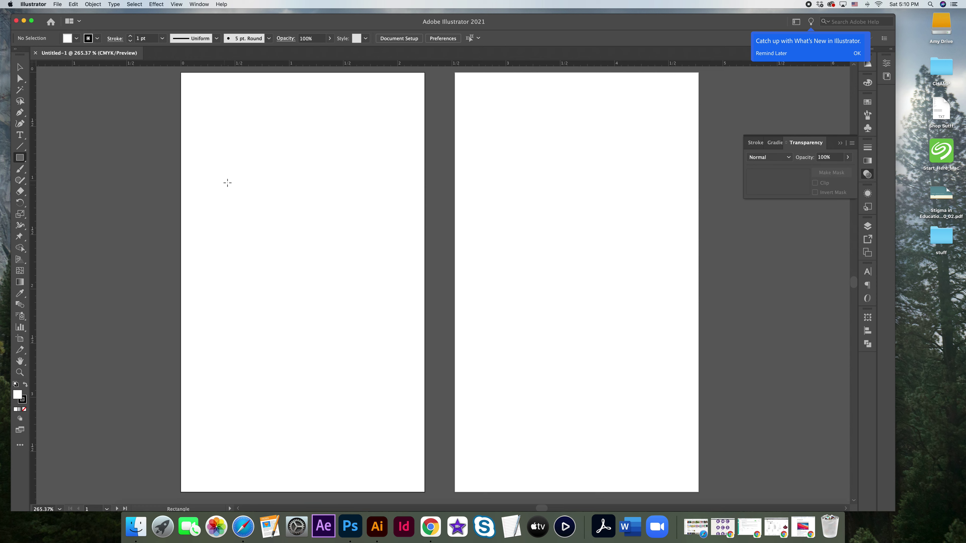
pyautogui.click(285, 184)
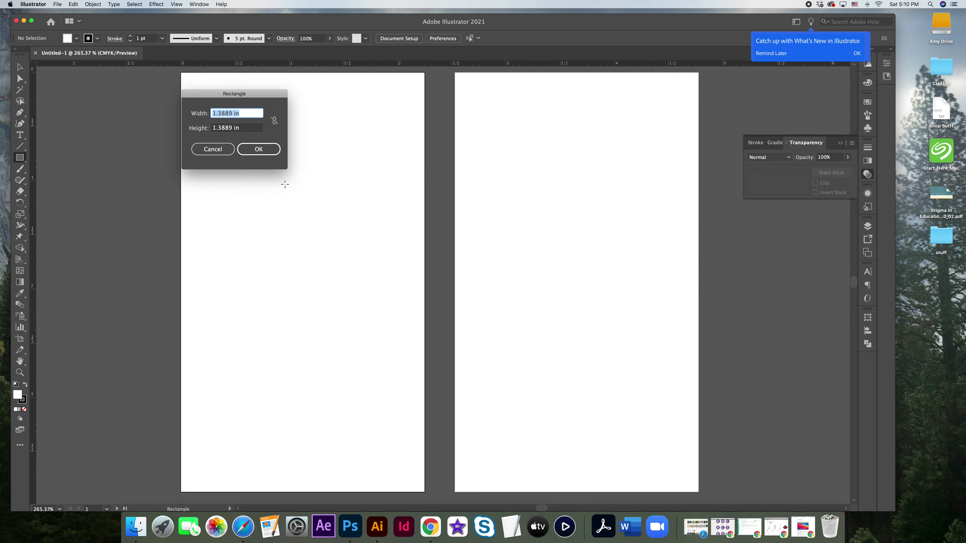
pyautogui.write('.125')
pyautogui.press('Tab')
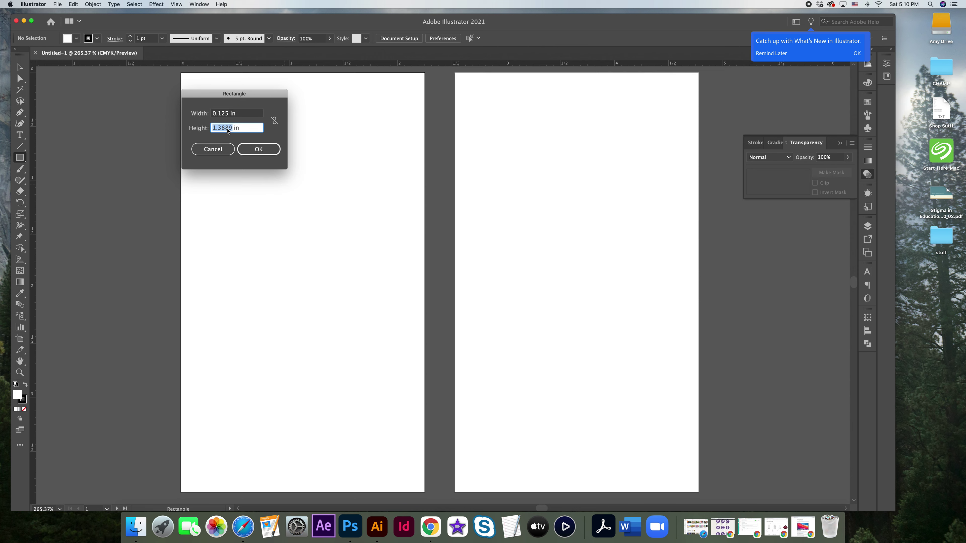
pyautogui.write('.125')
pyautogui.click(259, 148)
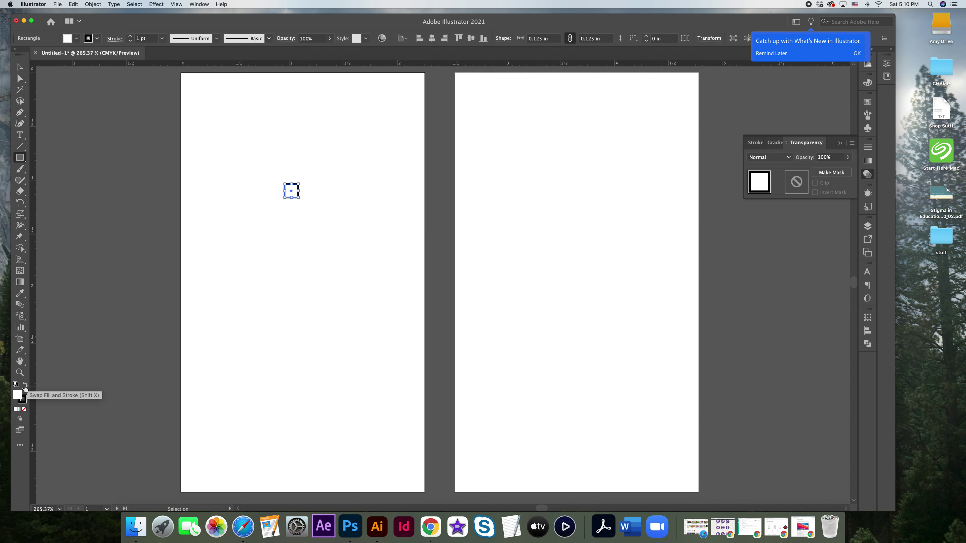
# - Give the square a solid black fill and no stroke
pyautogui.click(25, 387)
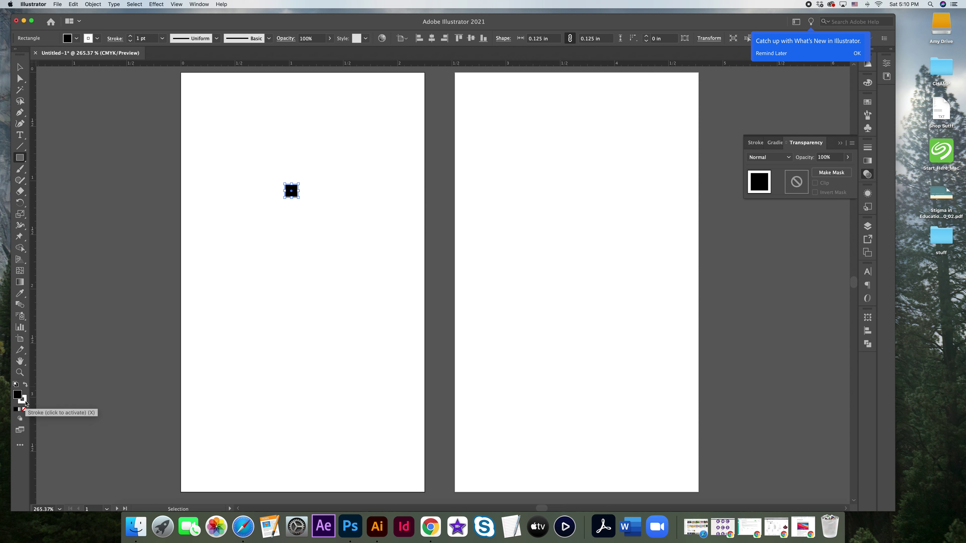
pyautogui.click(24, 403)
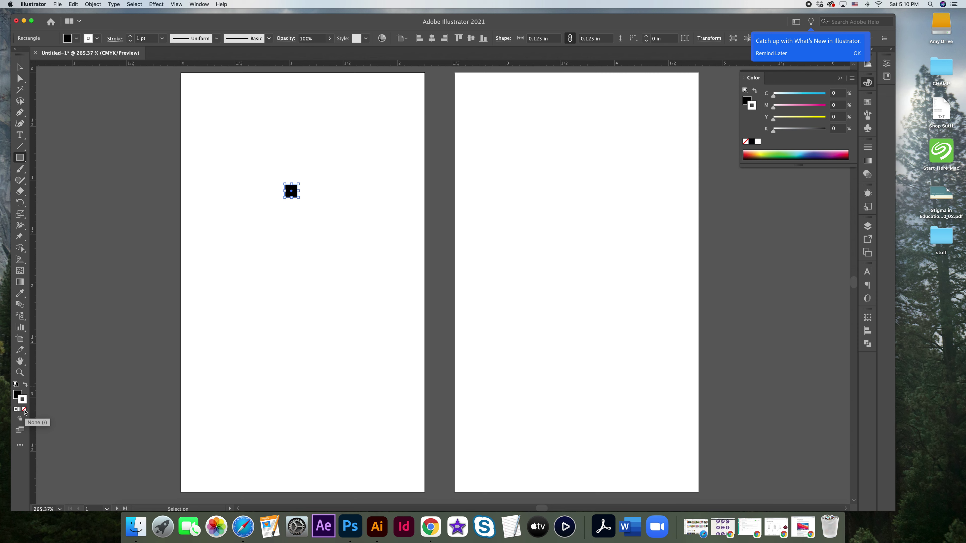
pyautogui.click(24, 410)
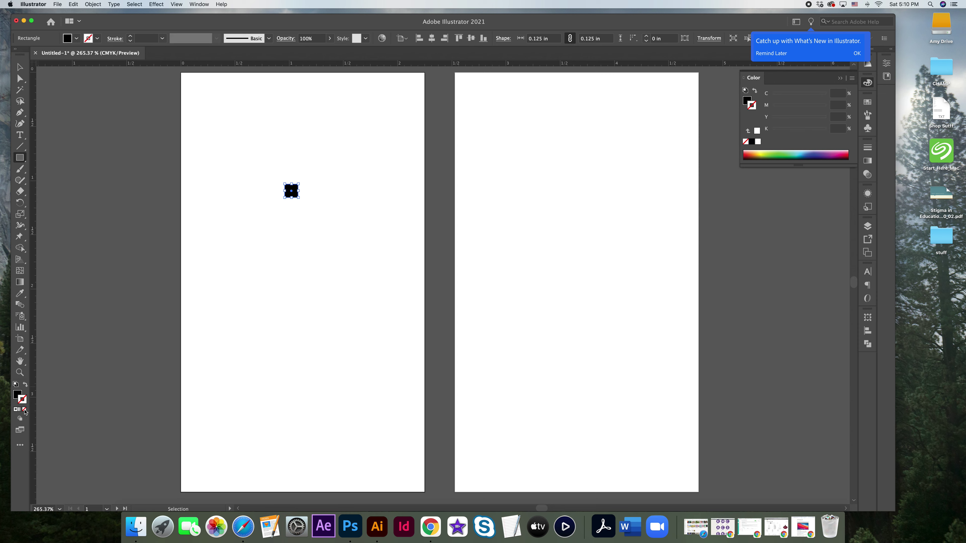
pyautogui.click(17, 395)
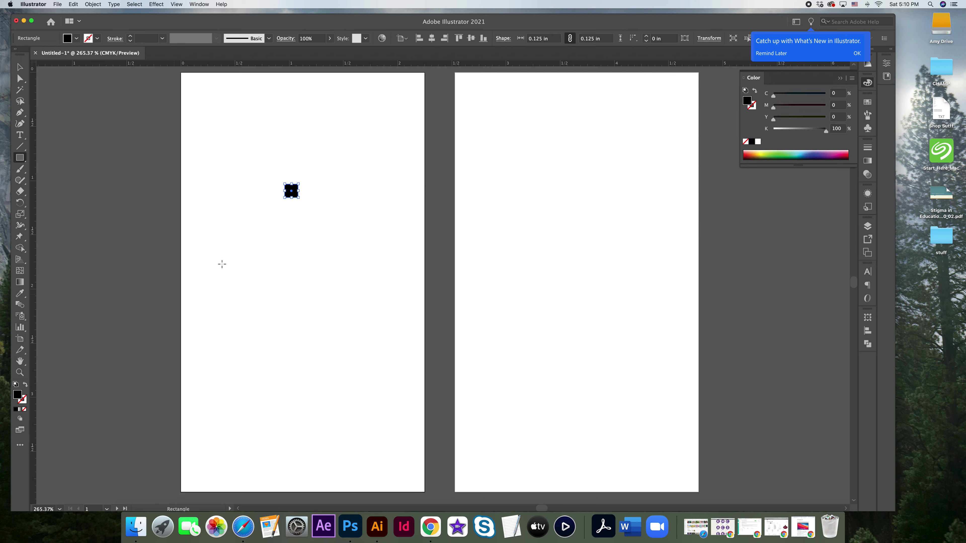
# - Set the square flush to the first artboard's left edge and add a vertical guide at its inner edge
pyautogui.click(21, 70)
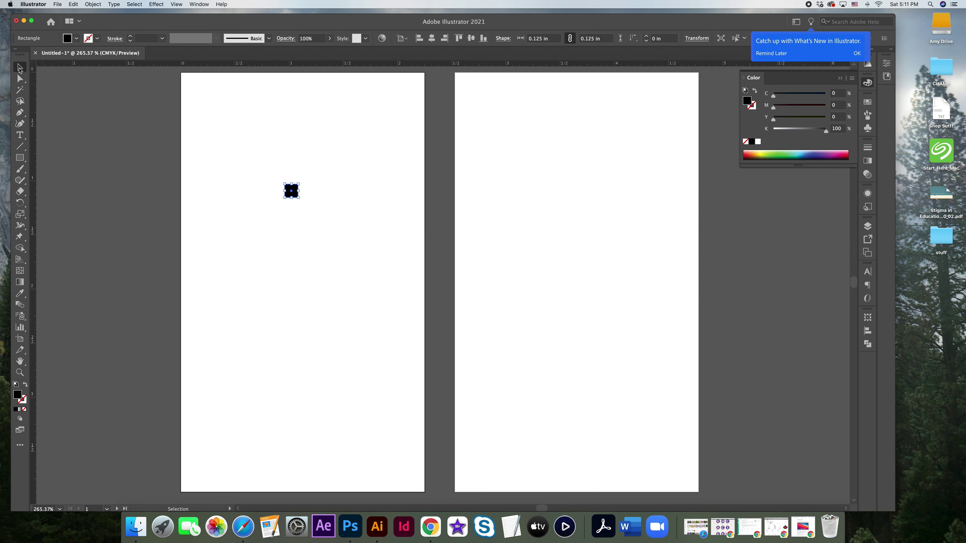
pyautogui.click(244, 190)
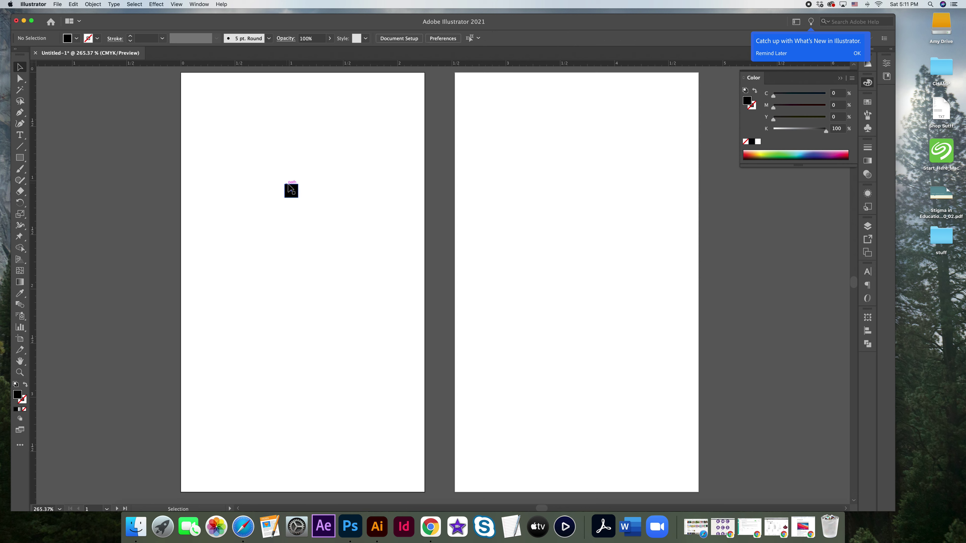
pyautogui.moveTo(291, 191); pyautogui.dragTo(188, 190)
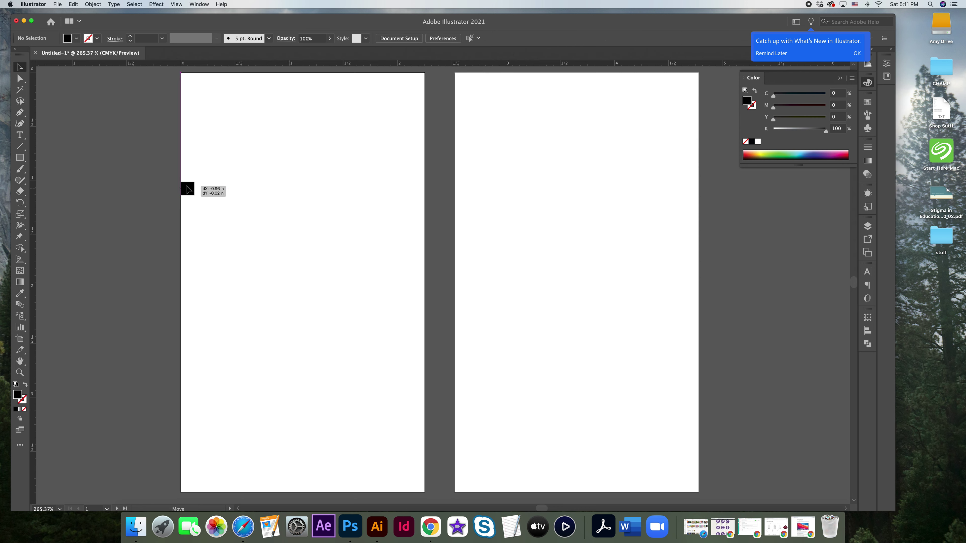
pyautogui.moveTo(188, 189); pyautogui.dragTo(188, 190)
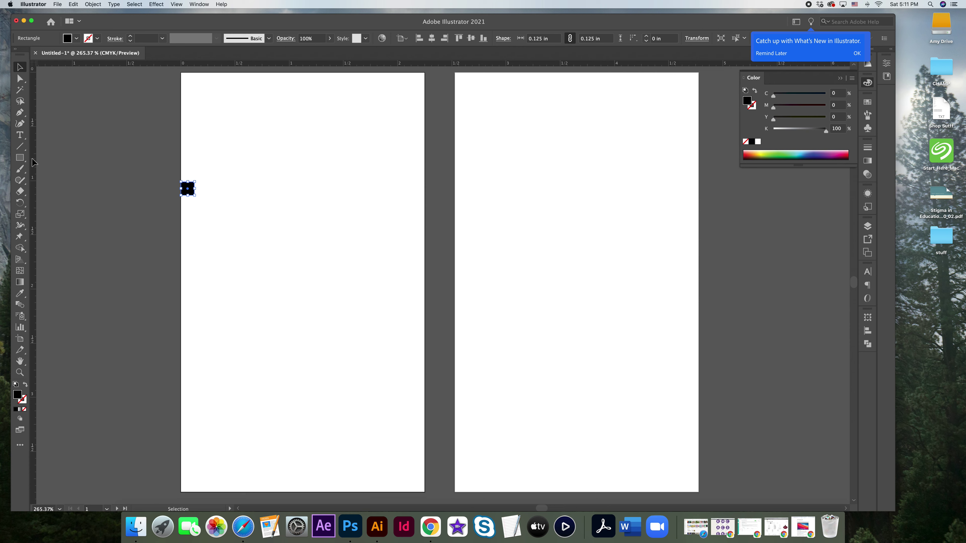
pyautogui.moveTo(34, 163); pyautogui.dragTo(194, 169)
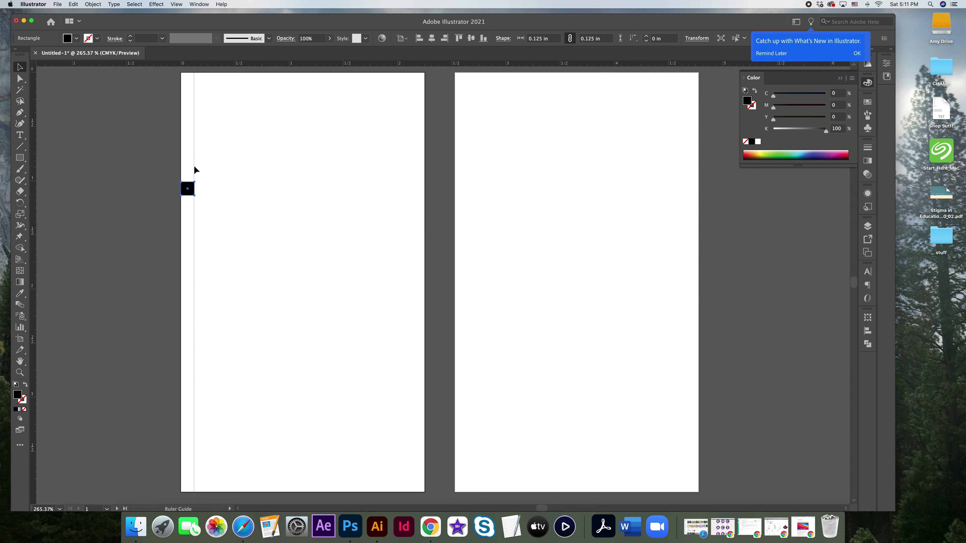
# - Move the square to the right edge and add a second vertical guide at its inner edge
pyautogui.click(186, 188)
pyautogui.click(135, 188)
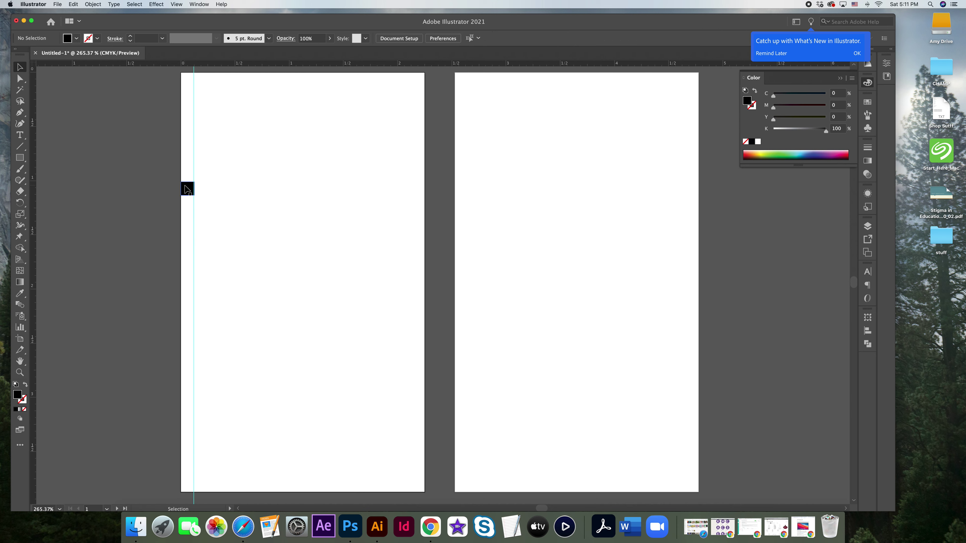
pyautogui.moveTo(187, 189); pyautogui.dragTo(419, 192)
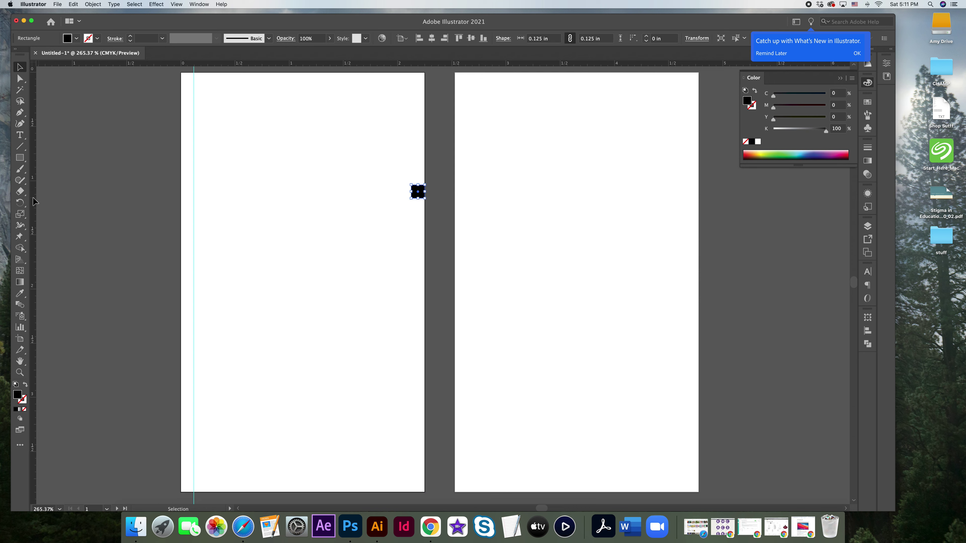
pyautogui.moveTo(34, 202); pyautogui.dragTo(300, 82)
pyautogui.click(367, 189)
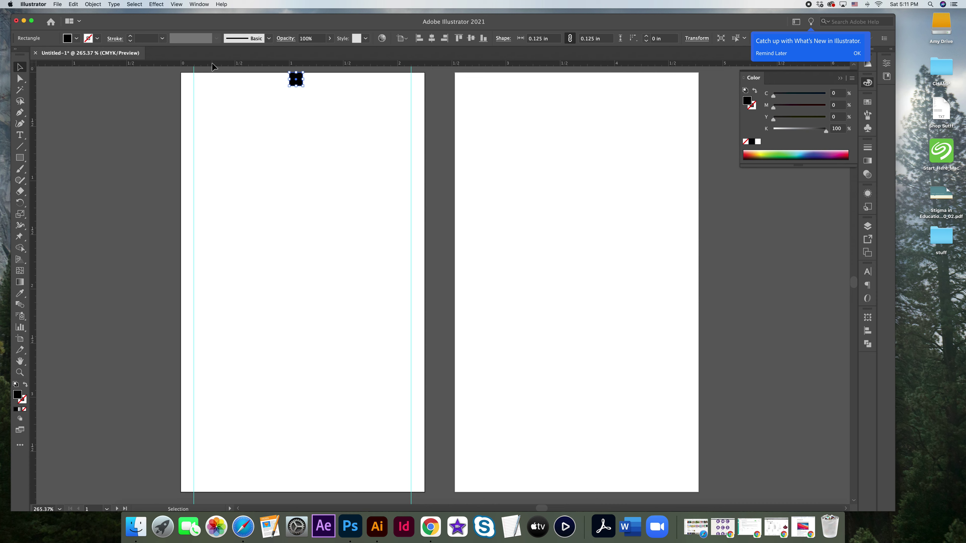
# - Add top and bottom horizontal margin guides using the square, then move it to the second artboard
pyautogui.moveTo(217, 66); pyautogui.dragTo(215, 86)
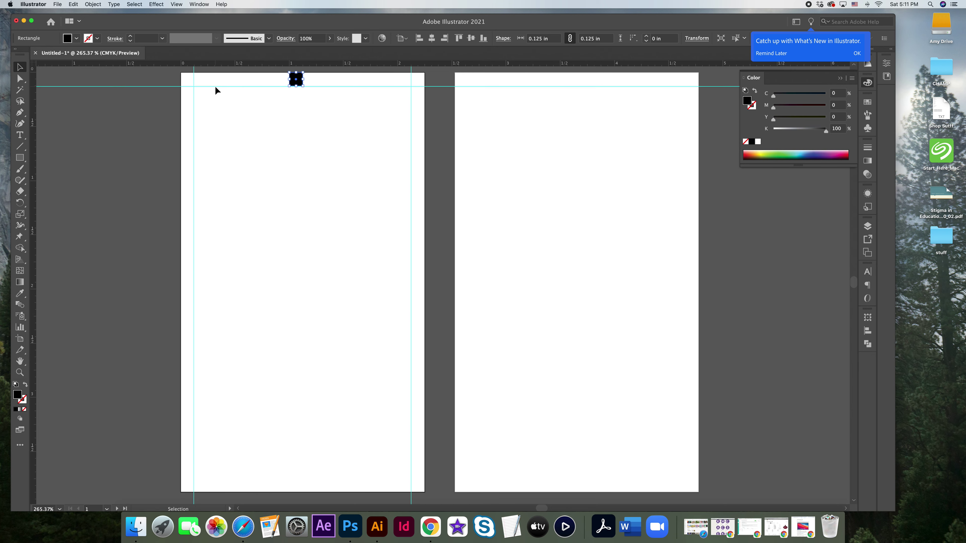
pyautogui.click(266, 76)
pyautogui.moveTo(299, 82); pyautogui.dragTo(296, 485)
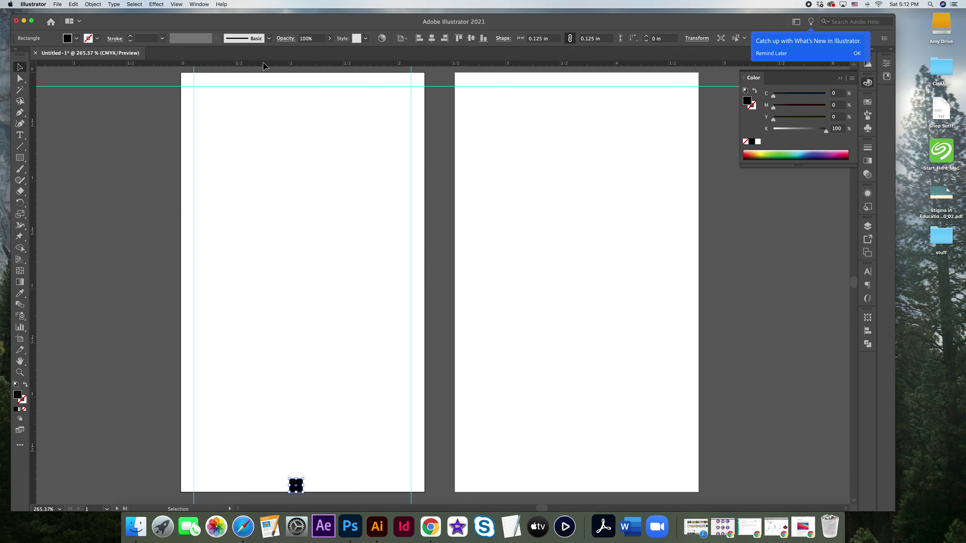
pyautogui.moveTo(265, 66); pyautogui.dragTo(251, 479)
pyautogui.moveTo(251, 480); pyautogui.dragTo(250, 479)
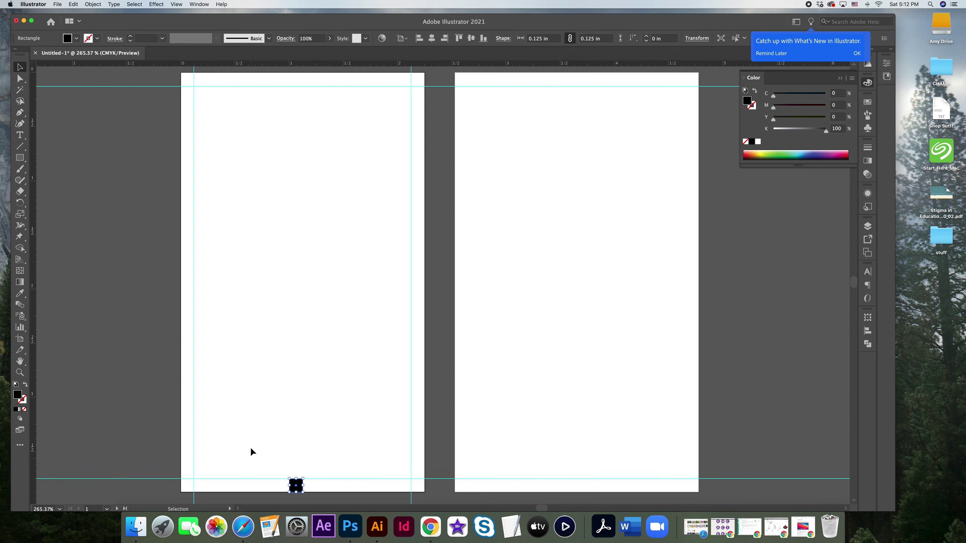
pyautogui.click(328, 490)
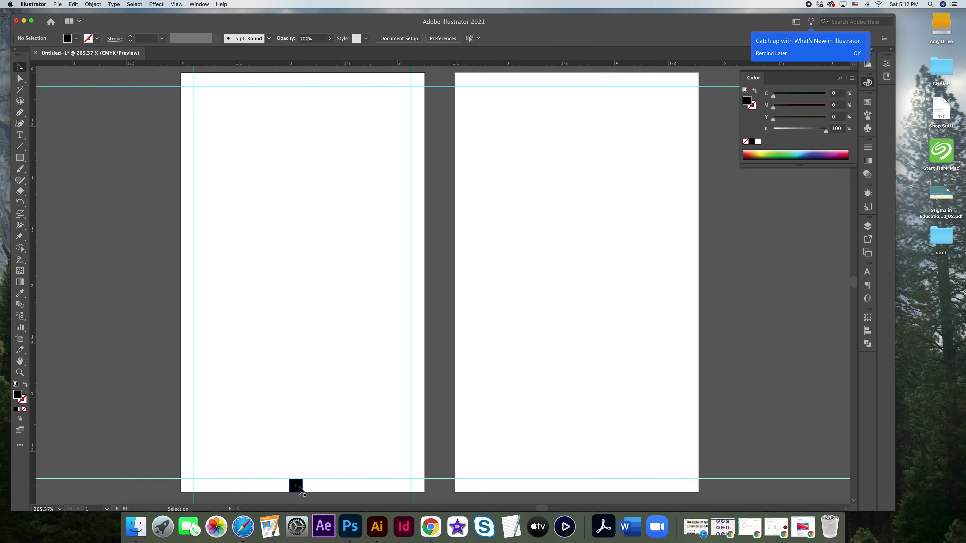
pyautogui.moveTo(299, 488); pyautogui.dragTo(464, 243)
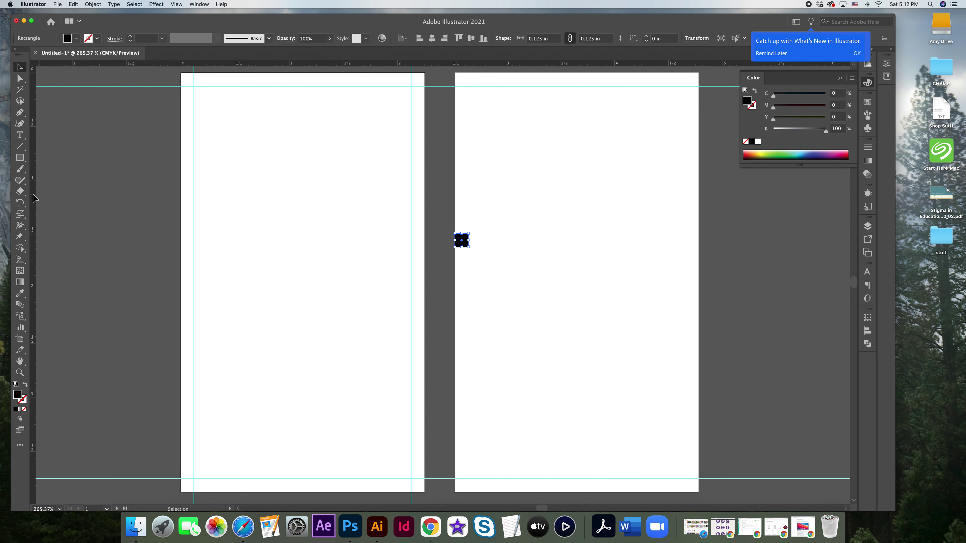
# - Place vertical guides 0.125 in inside the second artboard's left and right edges
pyautogui.moveTo(34, 198); pyautogui.dragTo(692, 244)
pyautogui.click(520, 232)
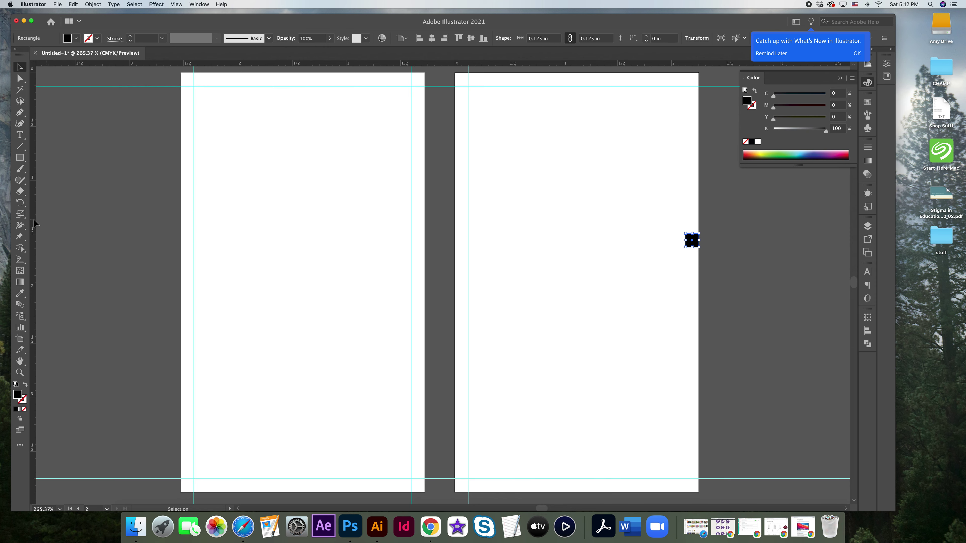
pyautogui.moveTo(34, 222); pyautogui.dragTo(683, 259)
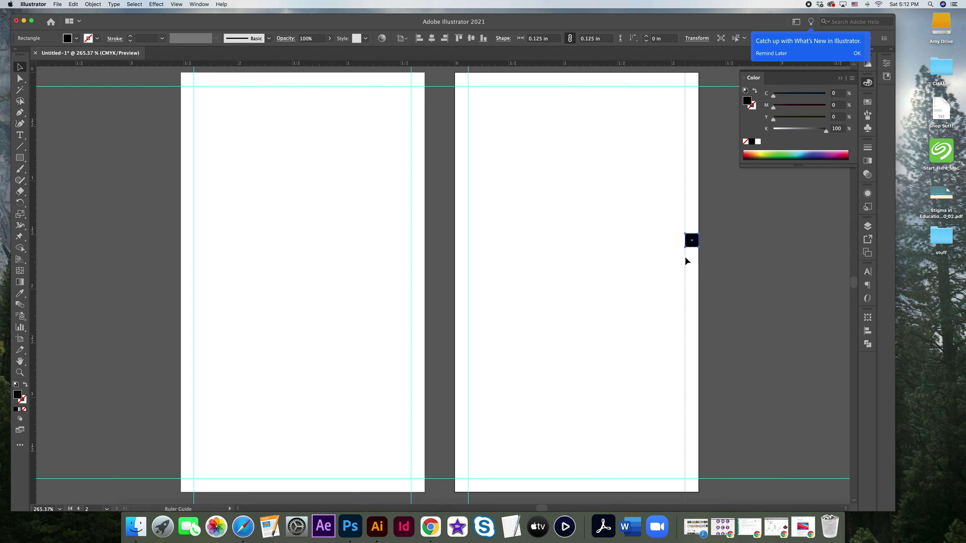
pyautogui.click(744, 240)
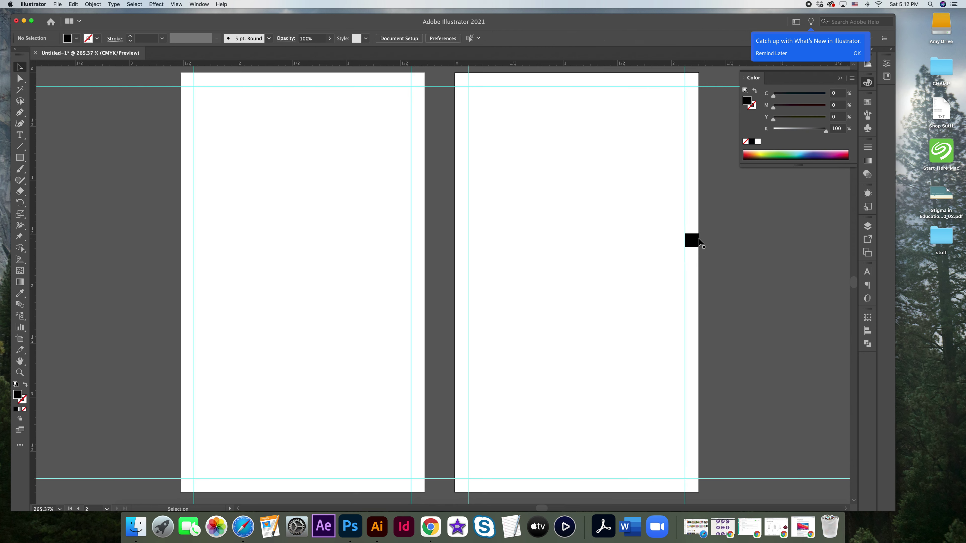
pyautogui.click(694, 241)
# - Delete the small black spacer square
pyautogui.press('Delete')
# - Create a text area on the first artboard and type 'Hotel Name'
pyautogui.click(20, 135)
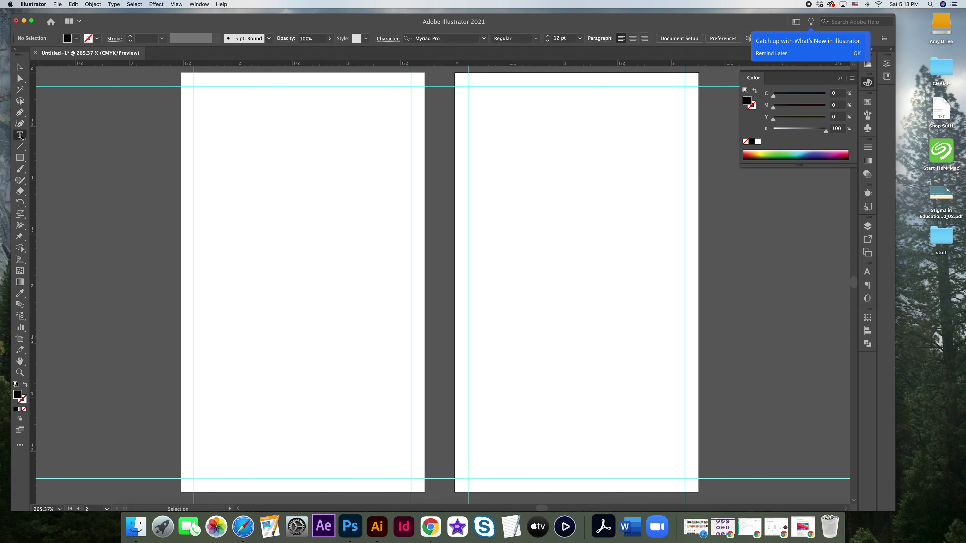
pyautogui.moveTo(214, 143); pyautogui.dragTo(359, 201)
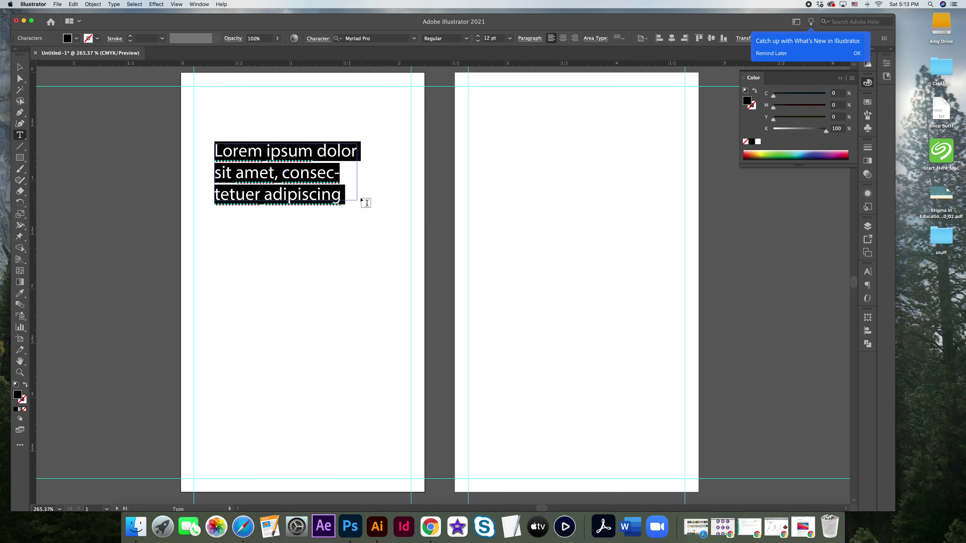
pyautogui.write('Hotel ')
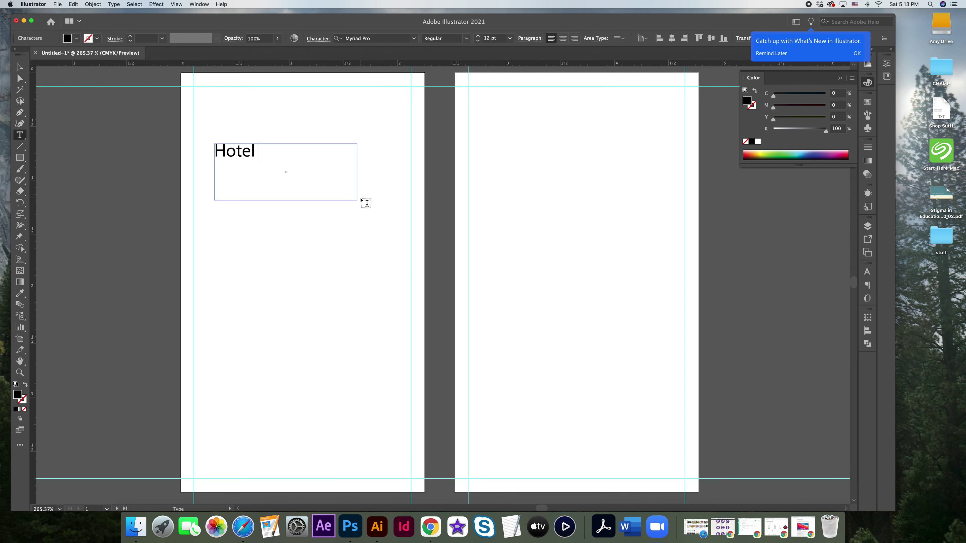
pyautogui.write('Name')
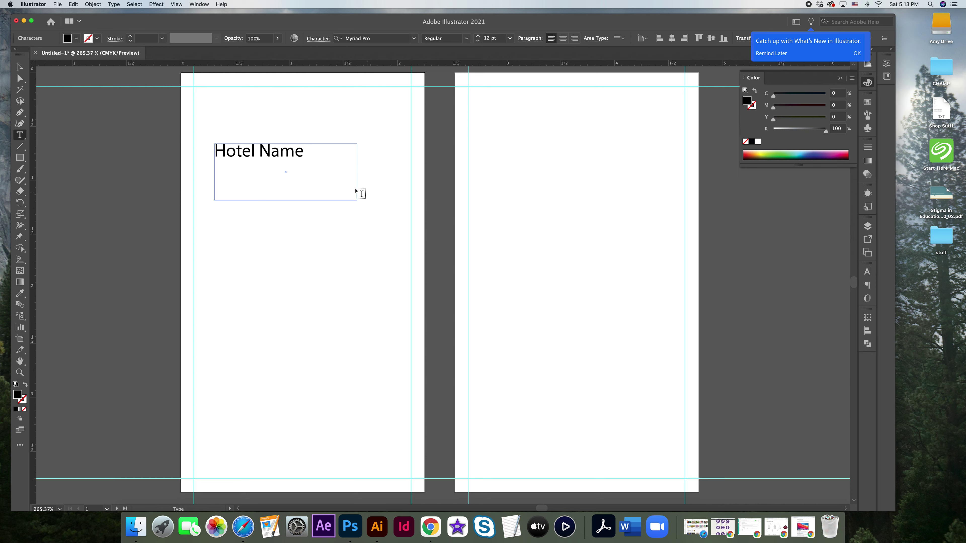
# - Move the Hotel Name text frame just inside the top-left margin guides, then deselect it
pyautogui.click(19, 67)
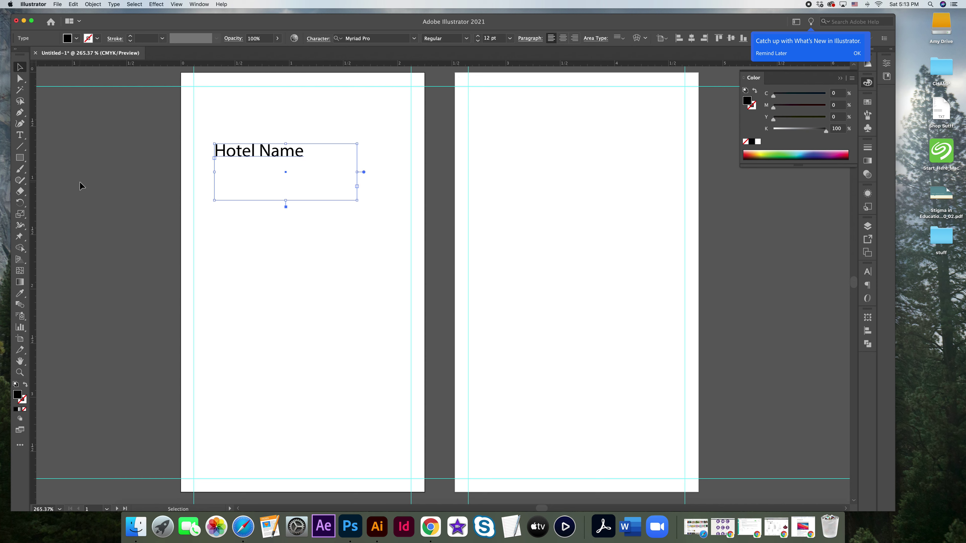
pyautogui.moveTo(289, 160); pyautogui.dragTo(287, 120)
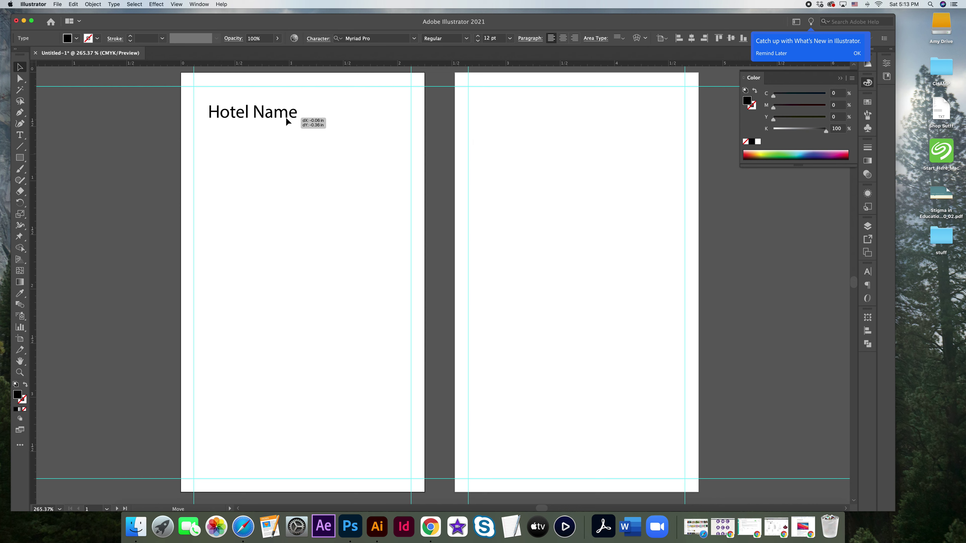
pyautogui.moveTo(286, 119); pyautogui.dragTo(287, 124)
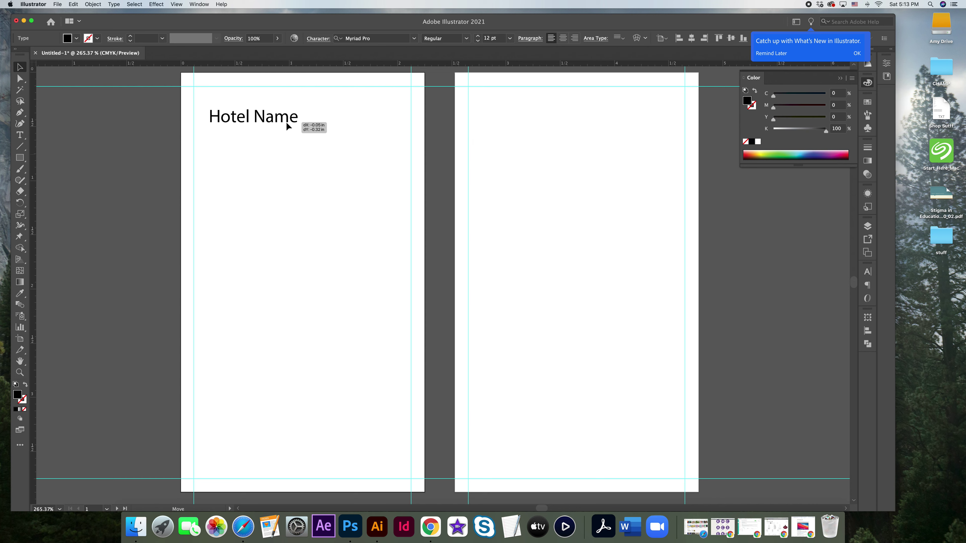
pyautogui.moveTo(286, 123); pyautogui.dragTo(285, 142)
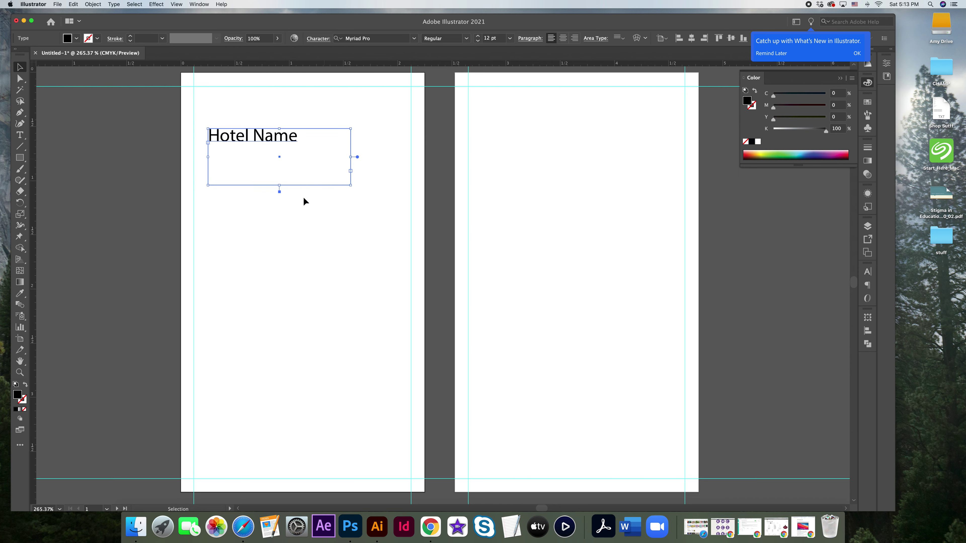
pyautogui.click(148, 243)
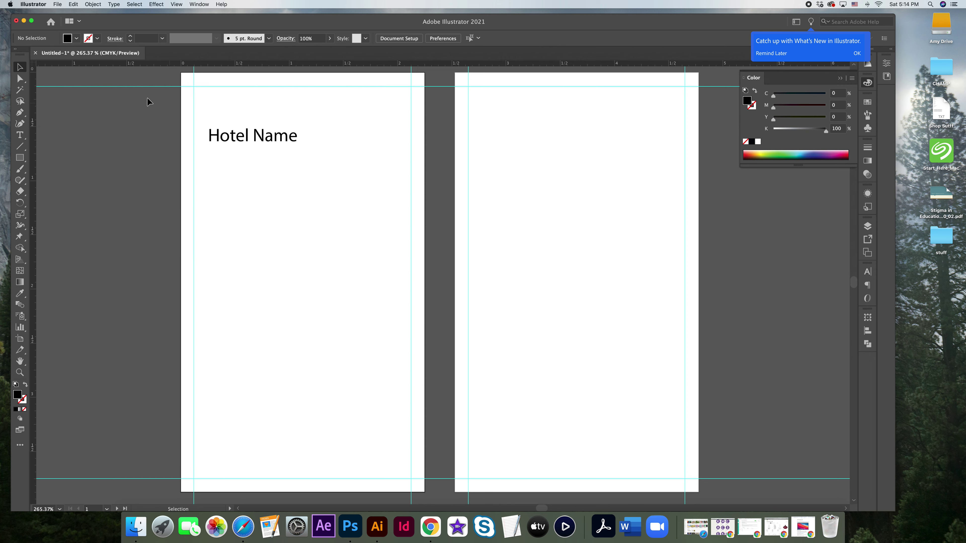
pyautogui.click(24, 160)
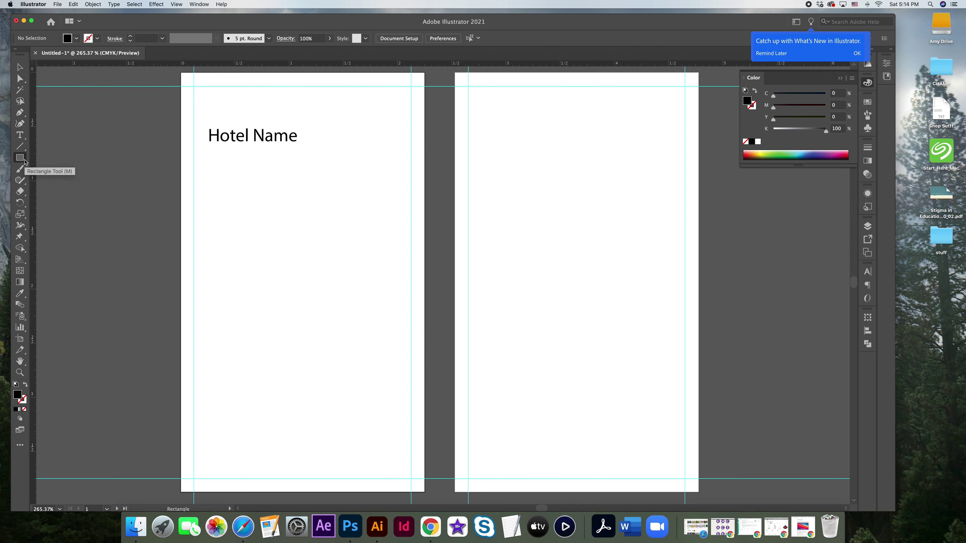
pyautogui.moveTo(24, 160); pyautogui.dragTo(47, 182)
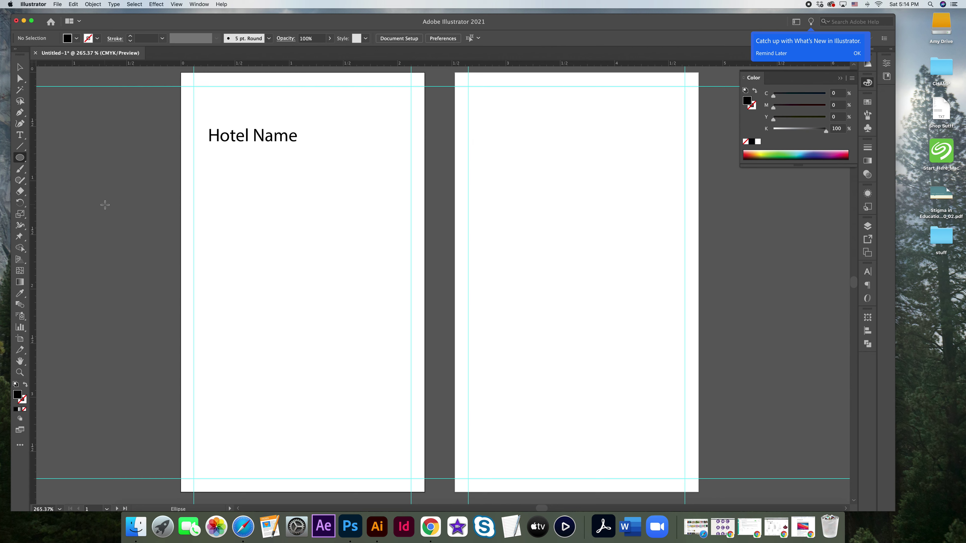
pyautogui.moveTo(105, 205); pyautogui.dragTo(270, 369)
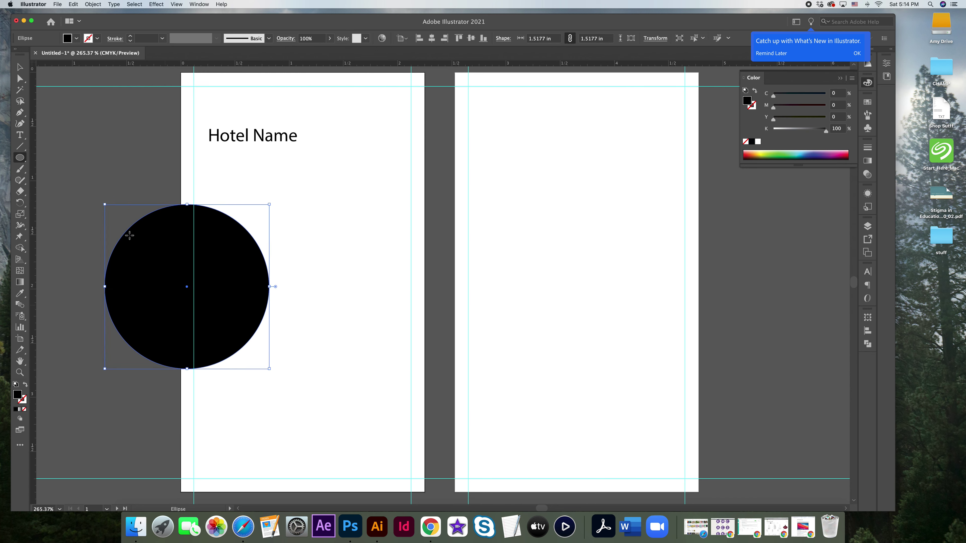
pyautogui.click(21, 68)
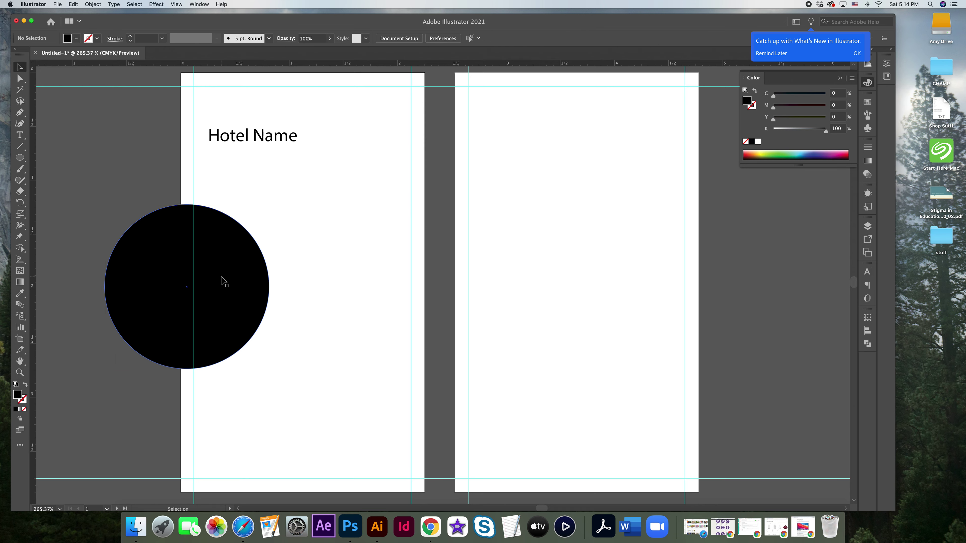
pyautogui.moveTo(223, 284); pyautogui.dragTo(266, 289)
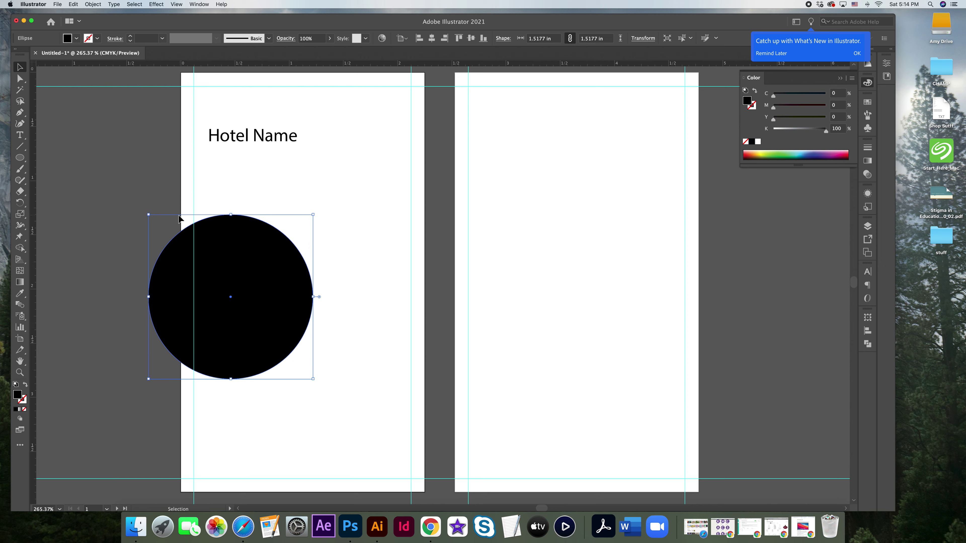
pyautogui.click(98, 230)
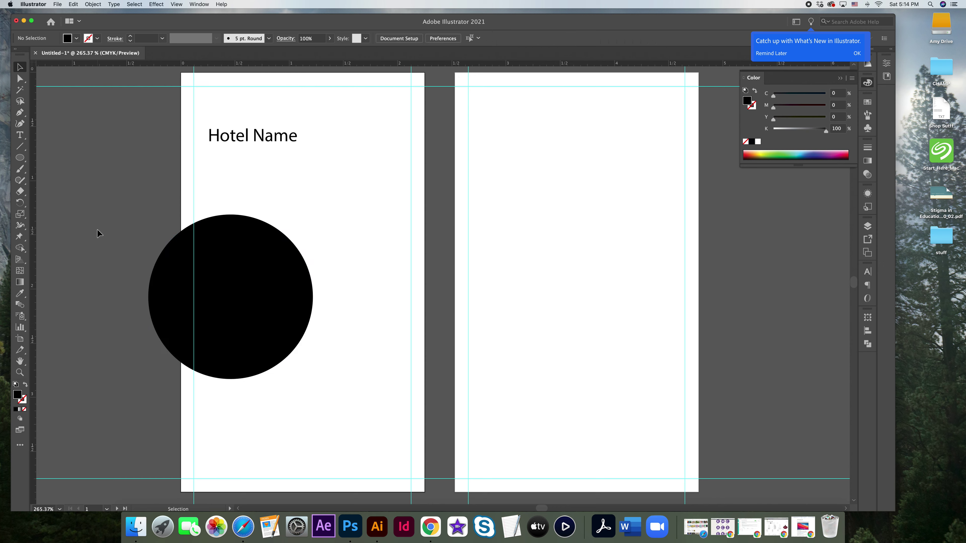
pyautogui.click(291, 283)
pyautogui.press('Delete')
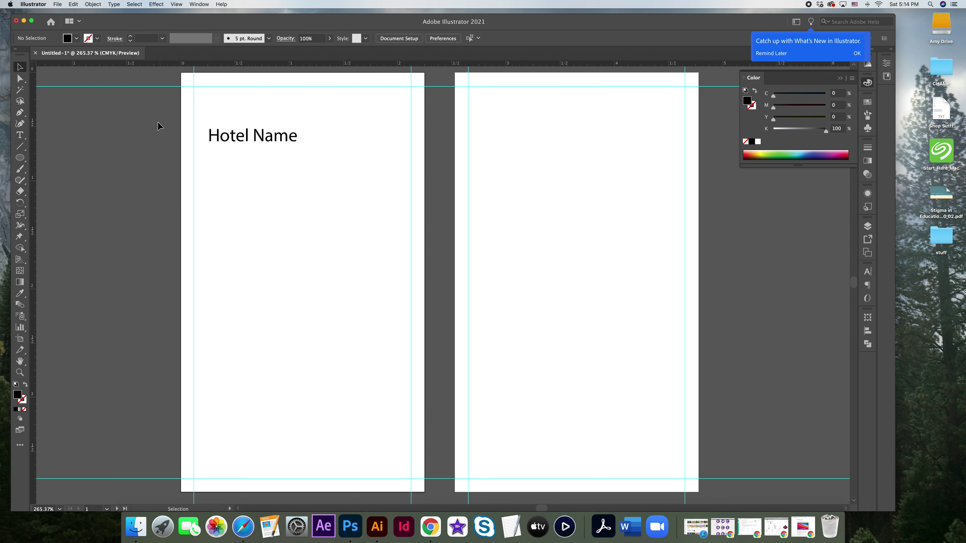
pyautogui.click(177, 5)
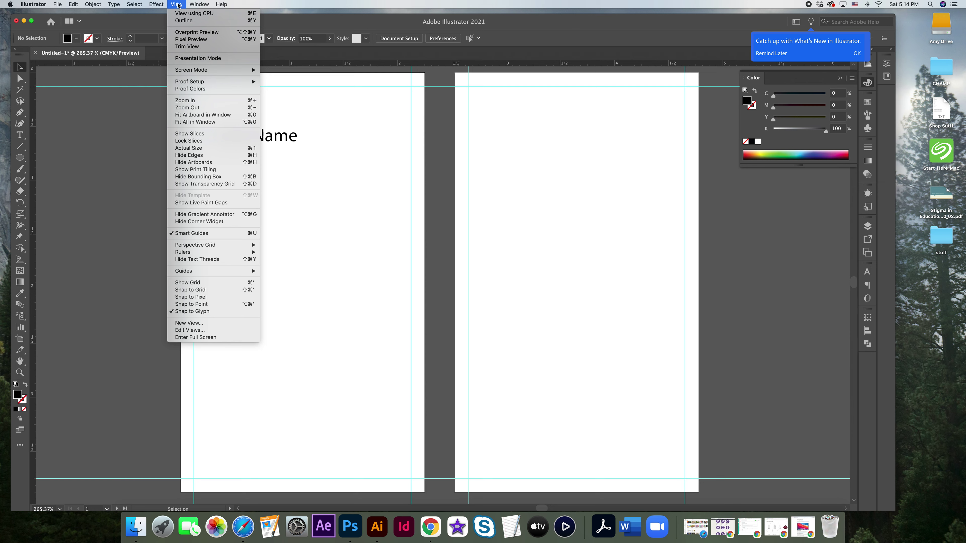
pyautogui.moveTo(186, 272)
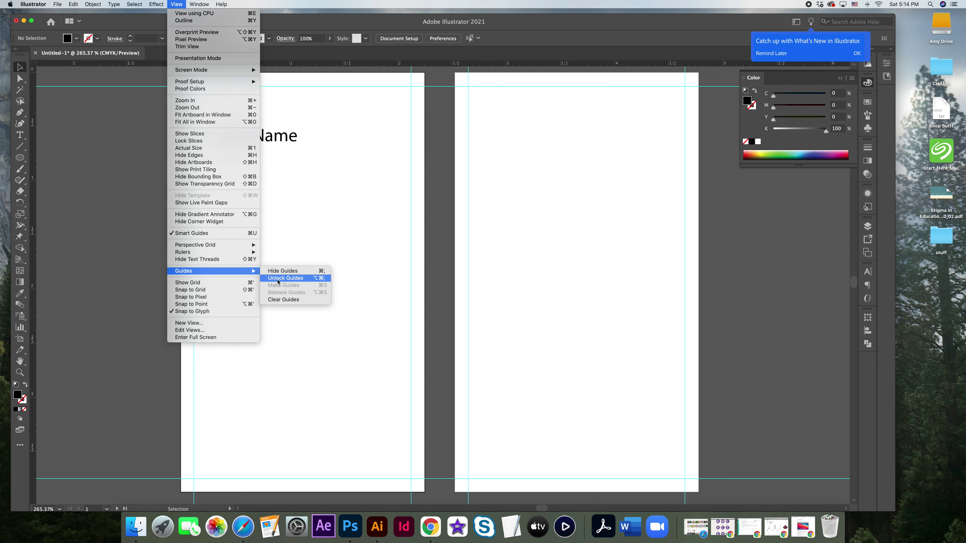
pyautogui.click(137, 277)
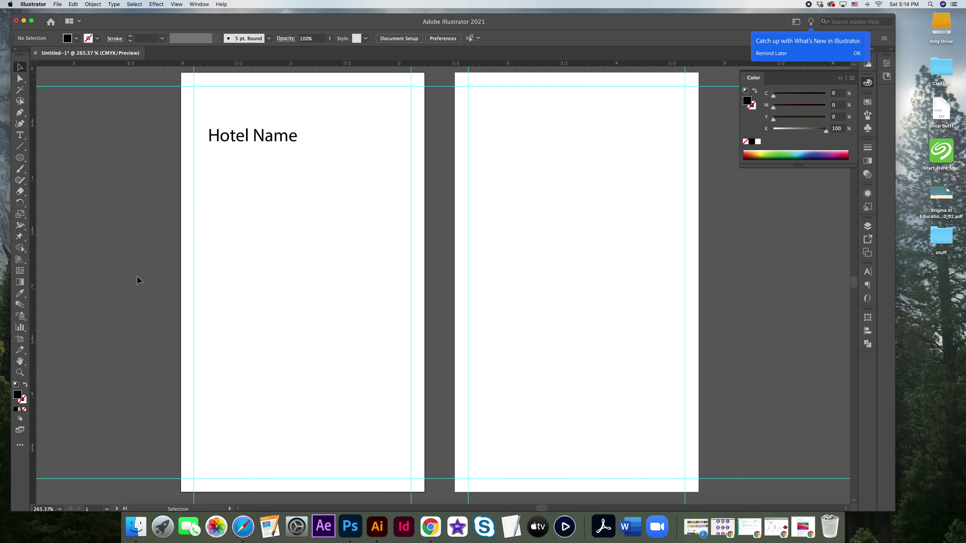